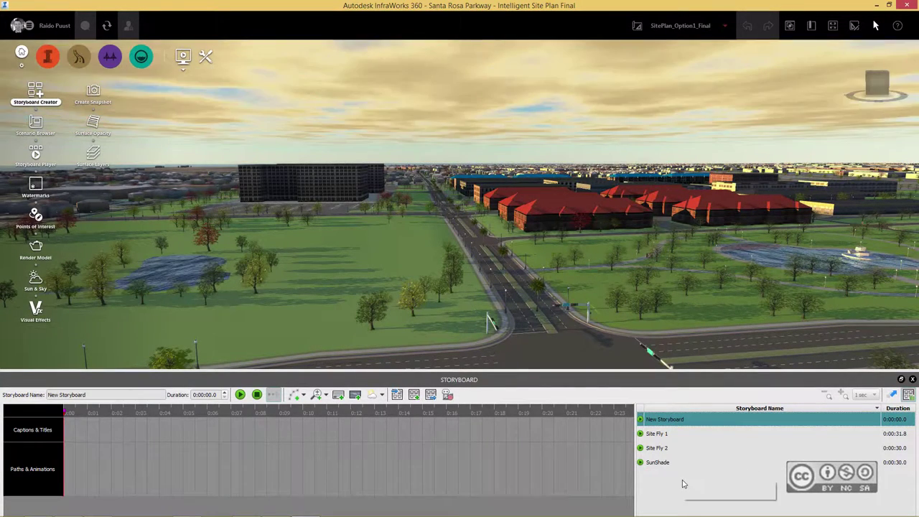
Pick the empty New Storyboard and select its name text to rename it SunStudy.
right_click(683, 481)
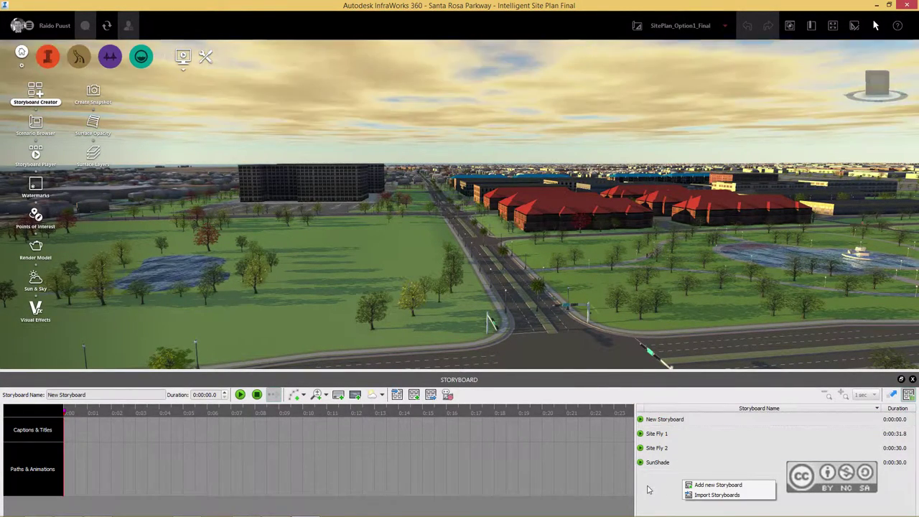
click(648, 490)
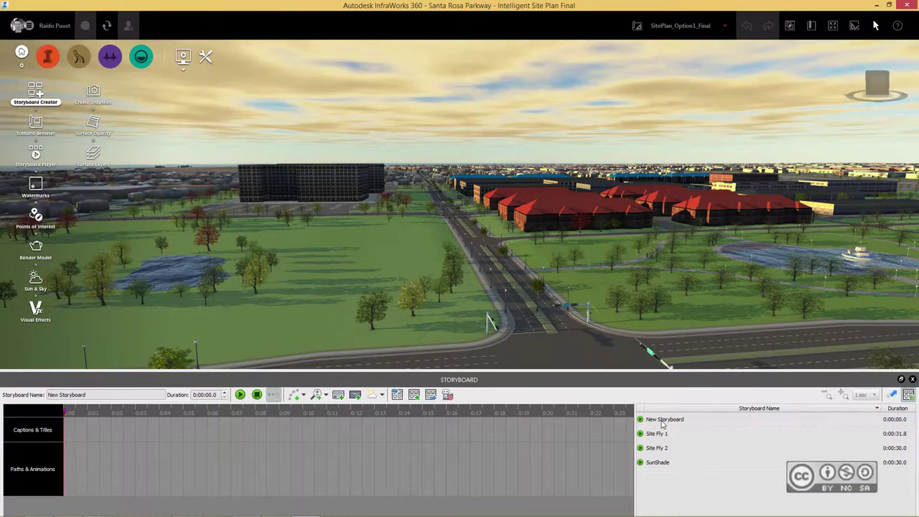
click(662, 422)
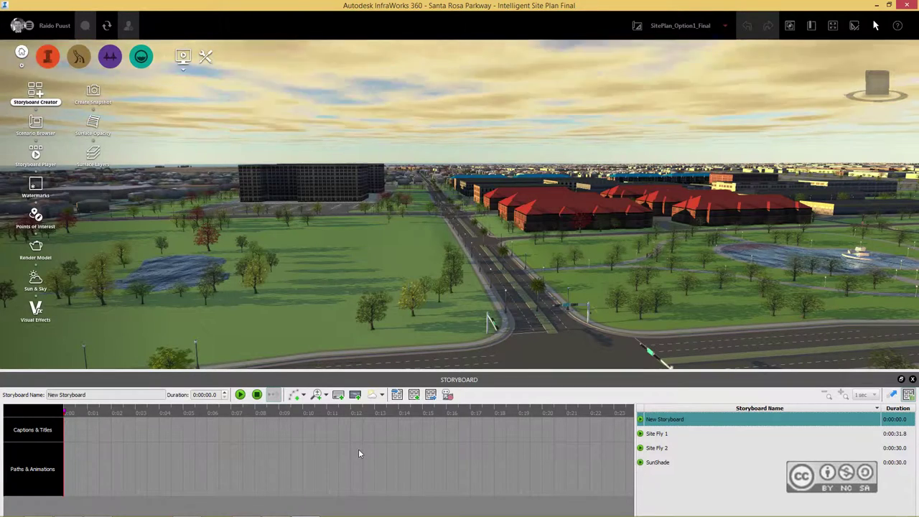
click(92, 397)
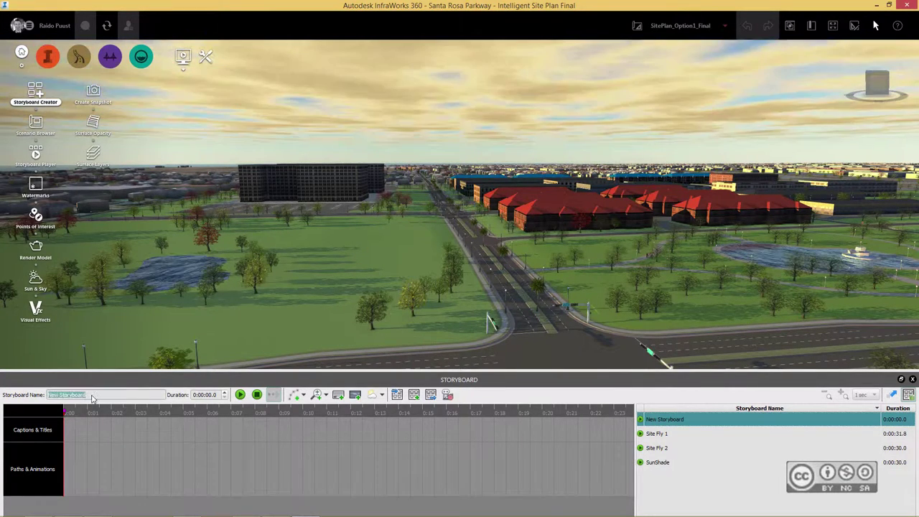
click(92, 397)
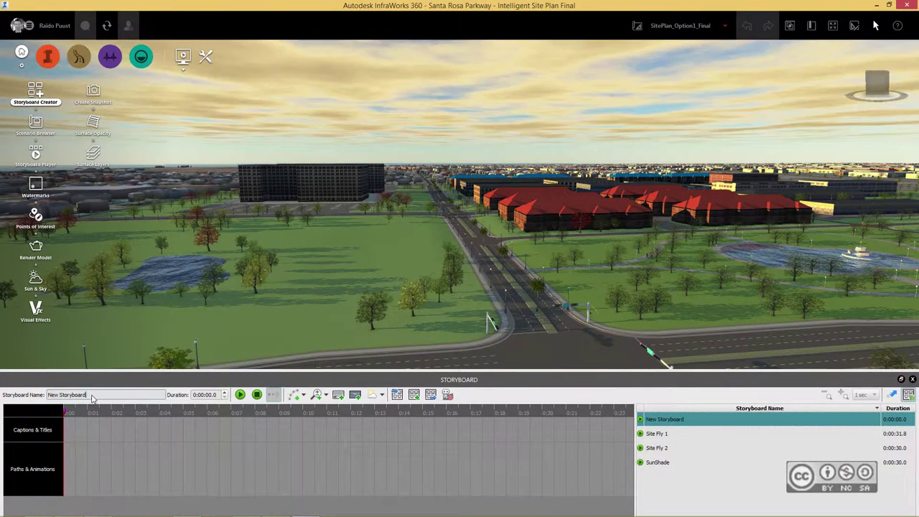
double_click(80, 395)
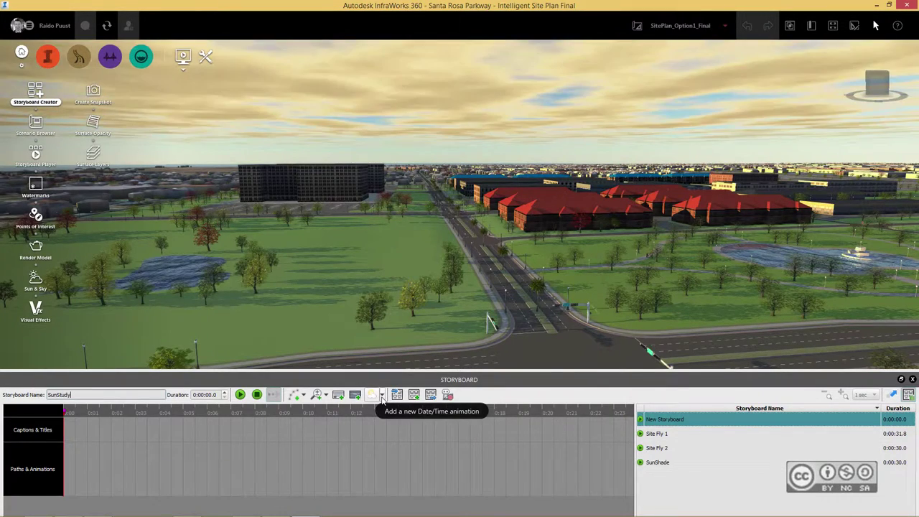
Add a 15-second Date/Time animation running from 07:00 to 19:00 to SunStudy.
click(382, 395)
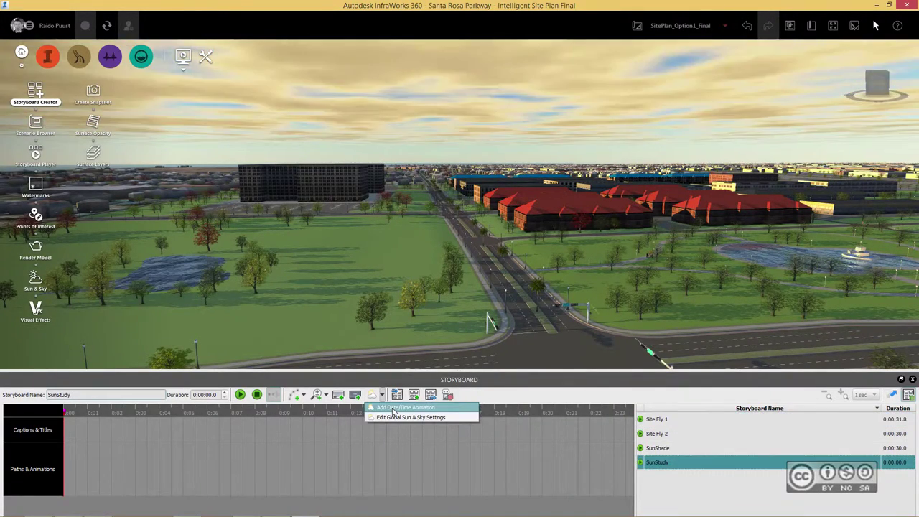
click(393, 407)
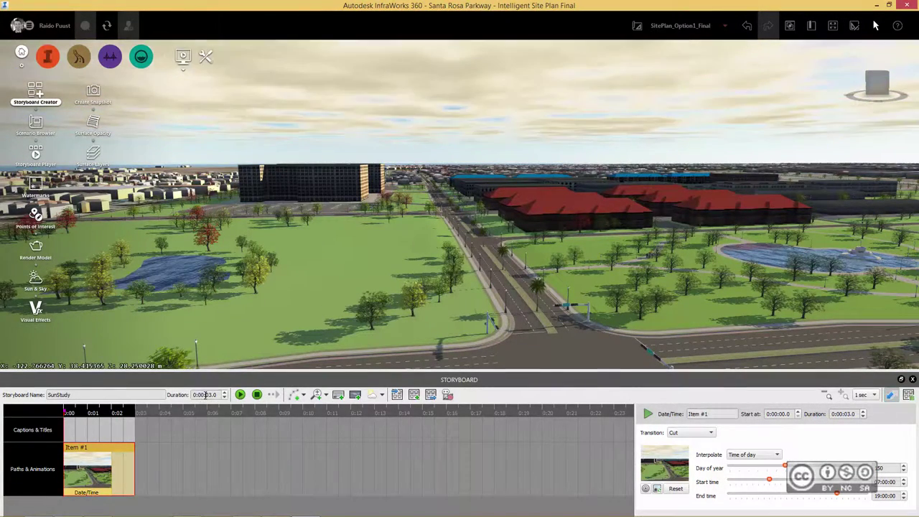
text(15)
key(Return)
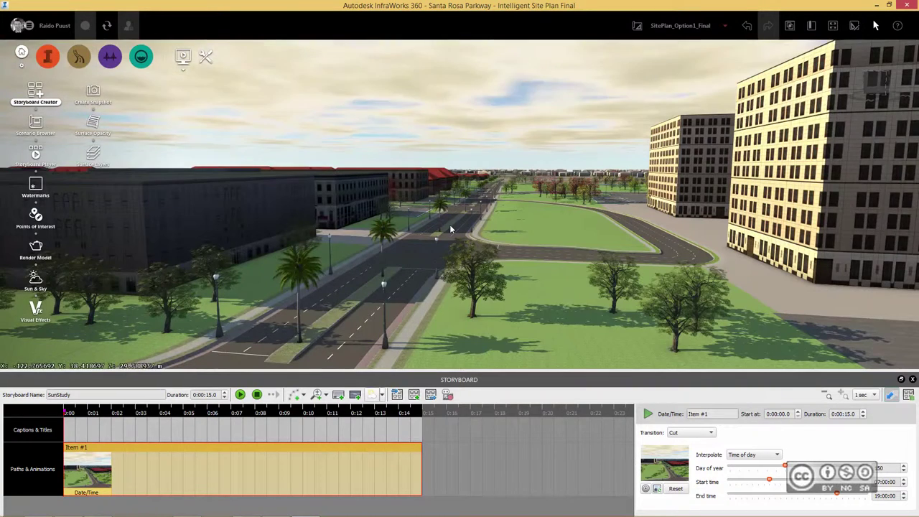
Add a second Date/Time clip so SunStudy runs 30 seconds, then close the storyboard panel.
click(372, 394)
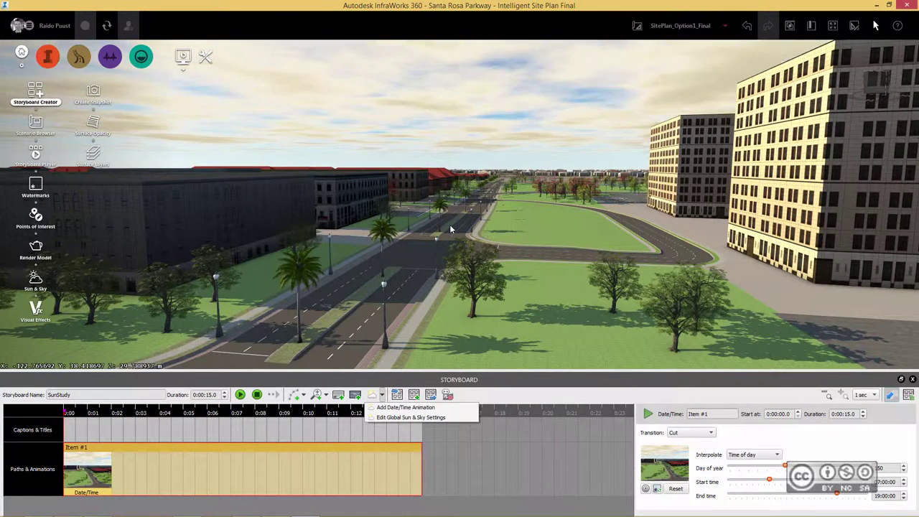
click(406, 407)
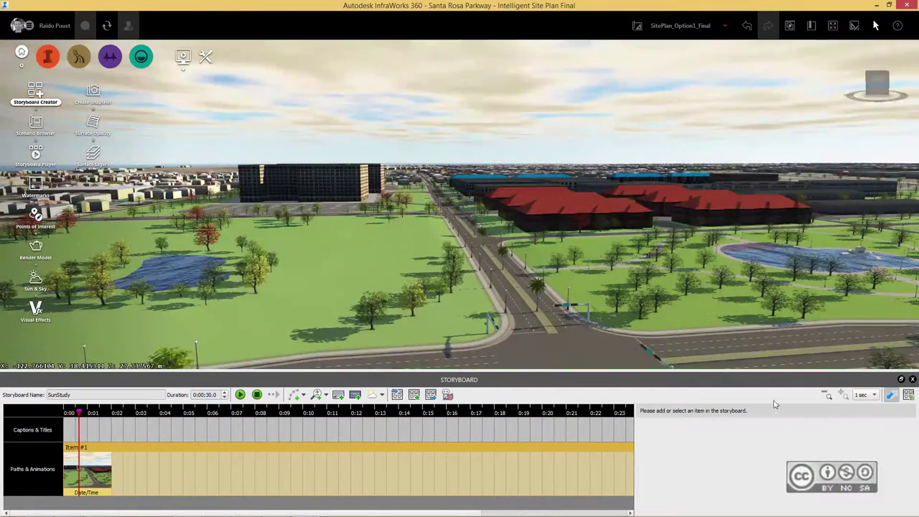
click(913, 379)
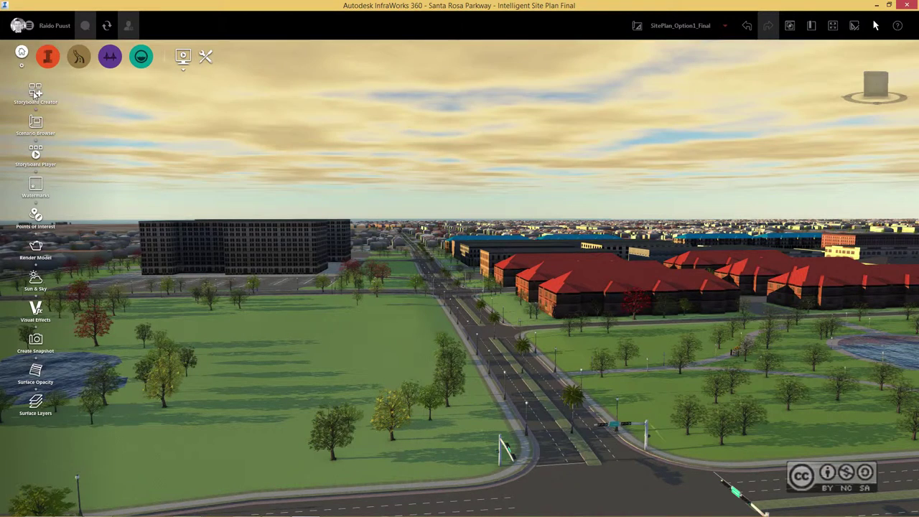
In Sun & Sky, set the time of day to 16:54 and wind direction to 278.
click(34, 280)
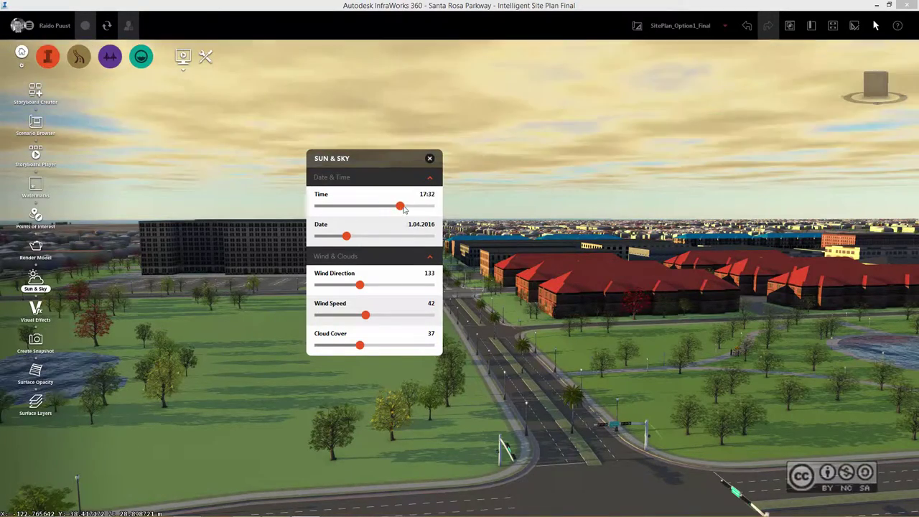
click(355, 206)
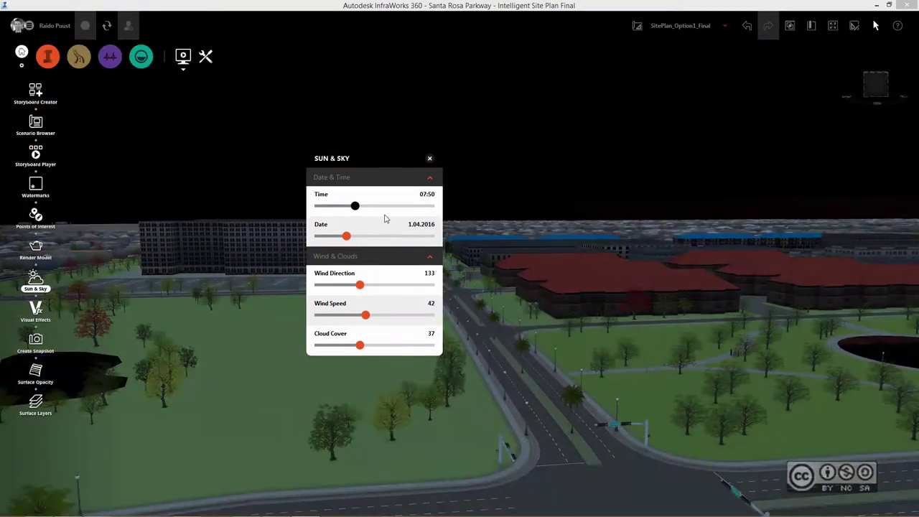
click(396, 209)
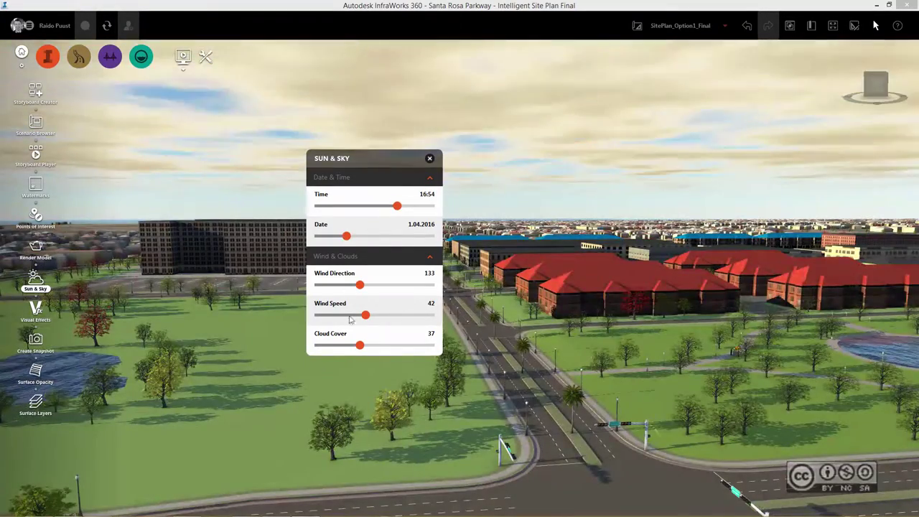
click(360, 285)
drag(390, 287, 405, 286)
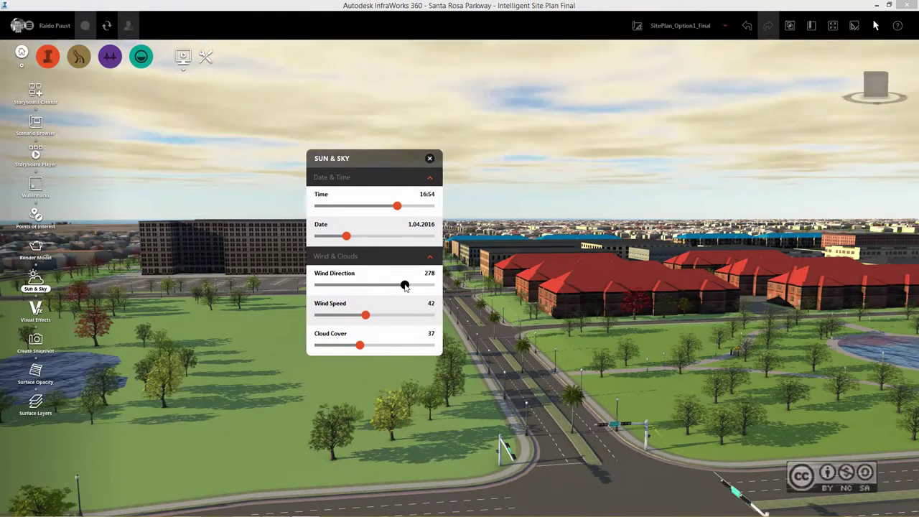
Set wind speed to 29 and cloud cover to 13, then close Sun & Sky.
click(352, 316)
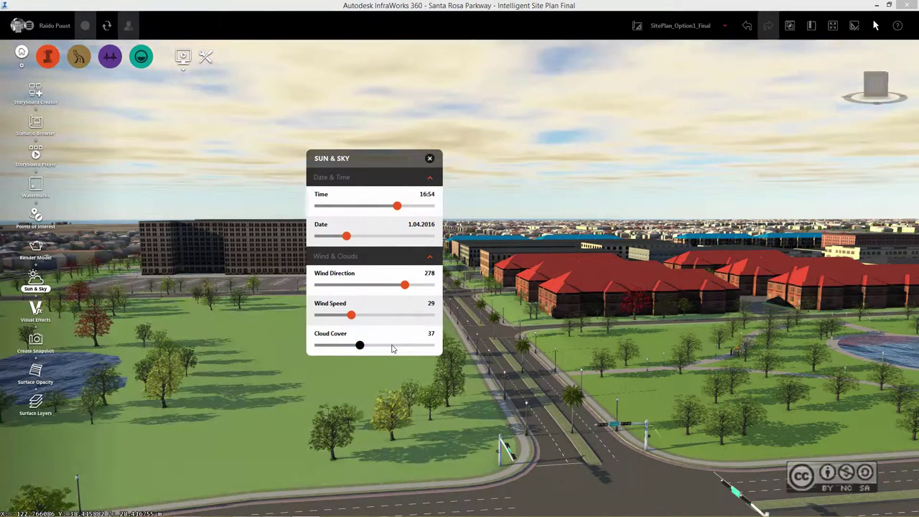
drag(361, 346, 391, 346)
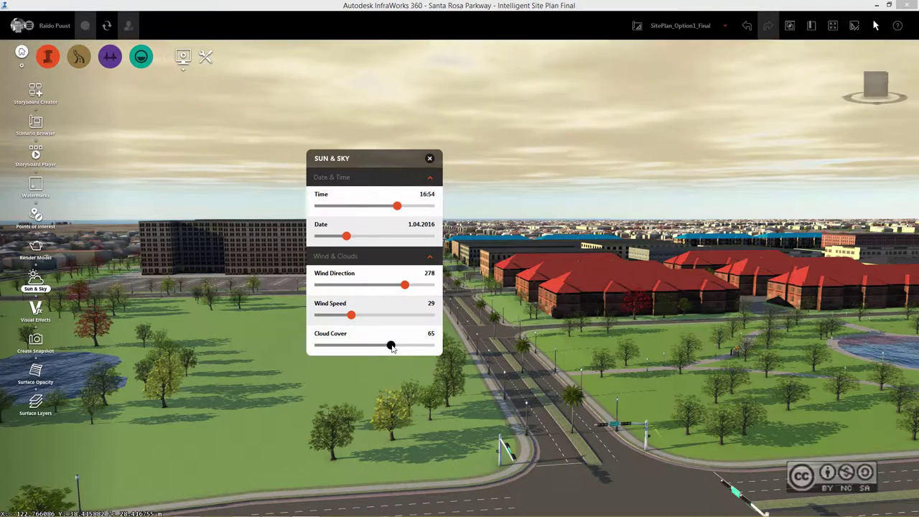
mouse_move(333, 347)
mouse_down()
mouse_move(318, 347)
mouse_move(333, 346)
mouse_up()
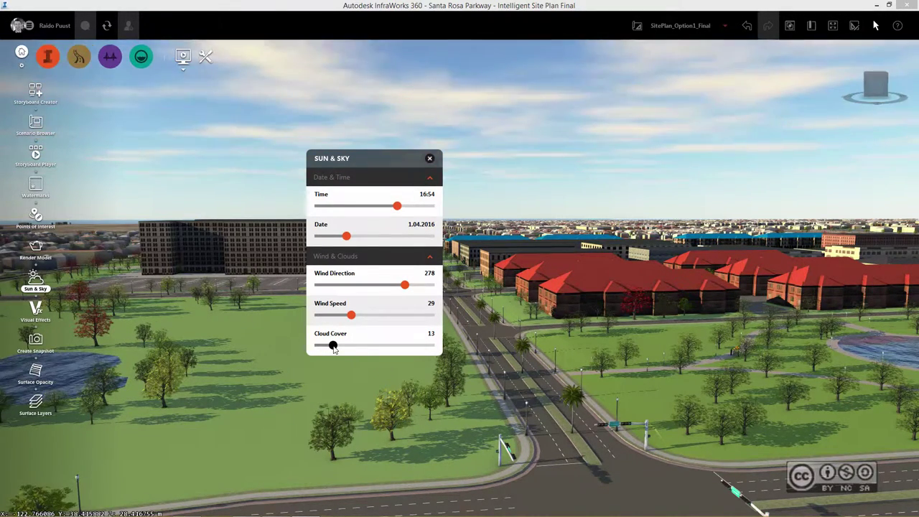
click(430, 159)
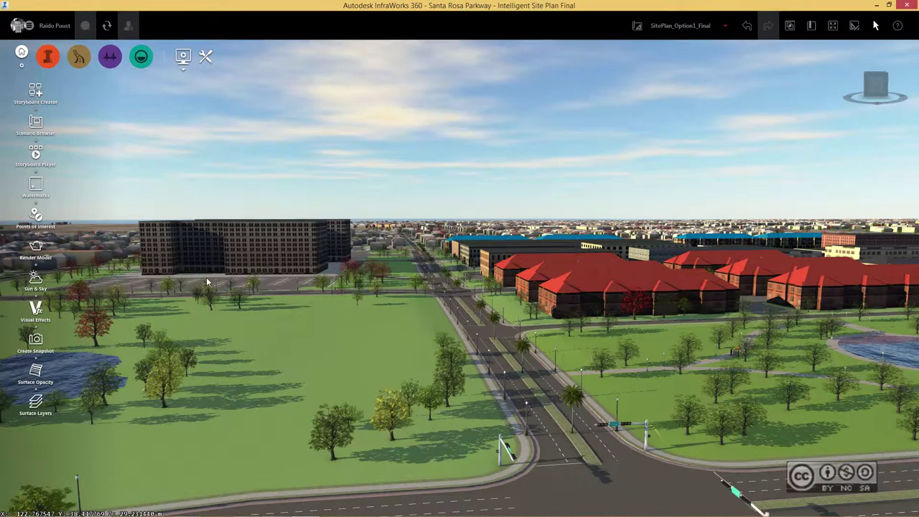
In Visual Effects, switch wireframe display on to inspect the site, then back off.
click(35, 308)
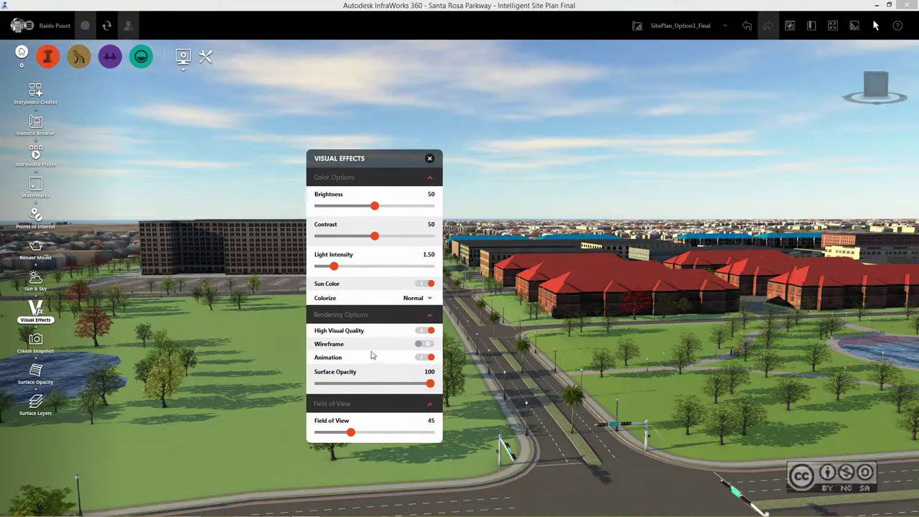
click(423, 345)
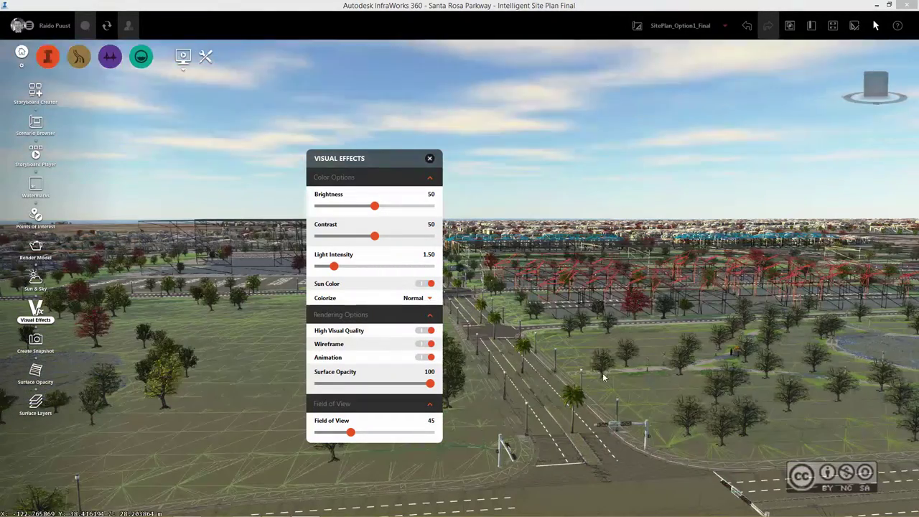
scroll(581, 388, down, 5)
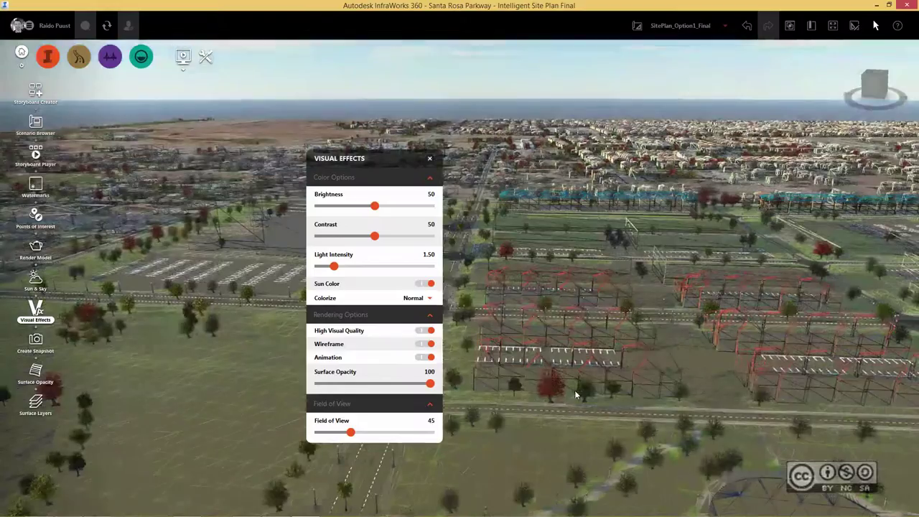
scroll(635, 388, up, 3)
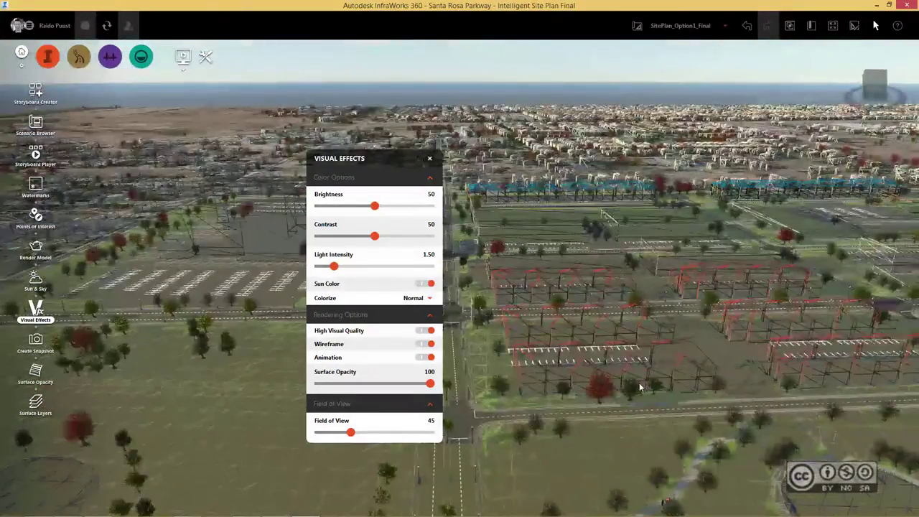
drag(321, 168, 242, 176)
click(346, 351)
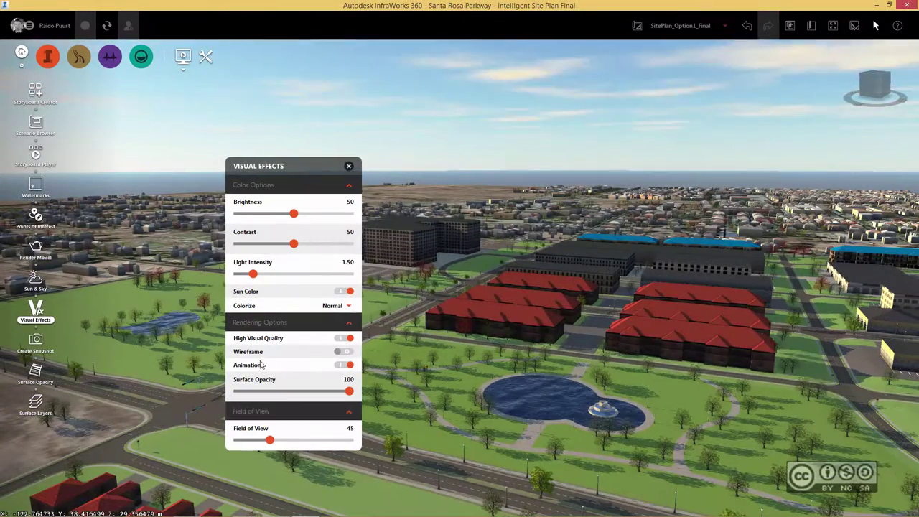
Turn off animation, adjust surface opacity, set field of view to 43, and close Visual Effects.
click(310, 369)
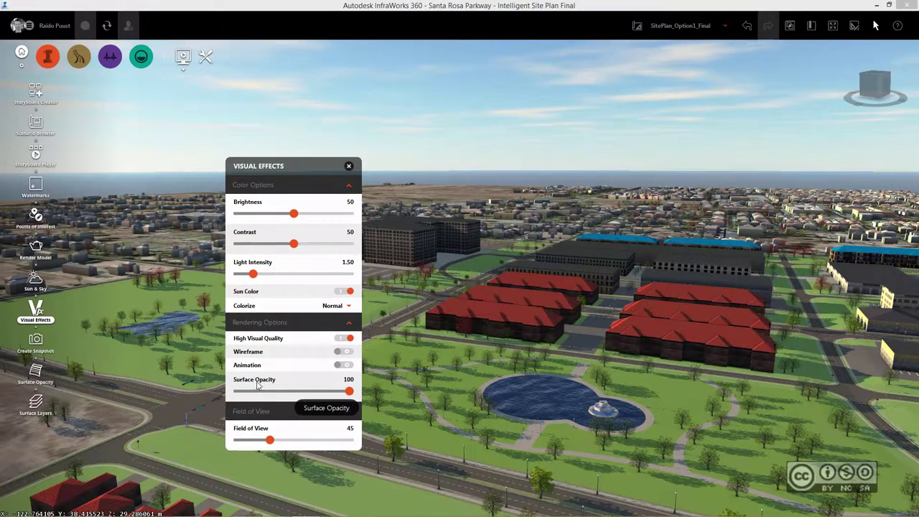
click(347, 391)
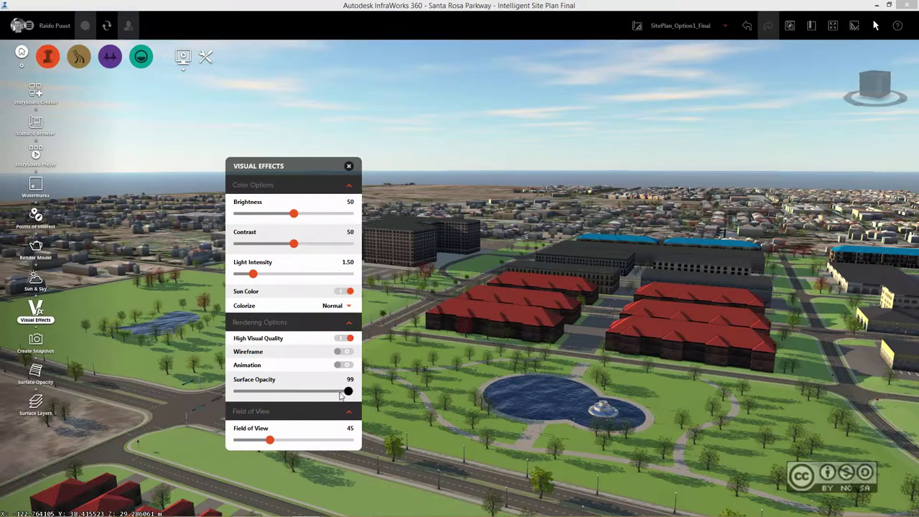
drag(300, 397, 341, 392)
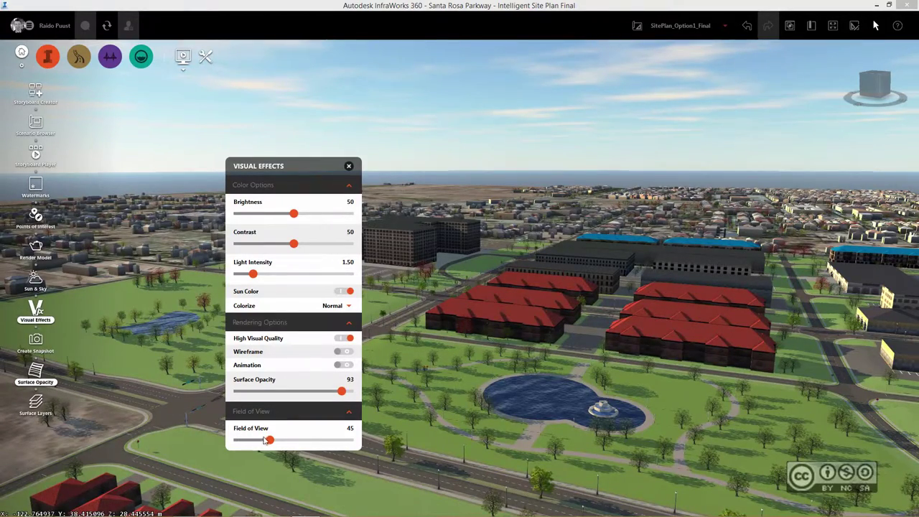
drag(264, 439, 268, 440)
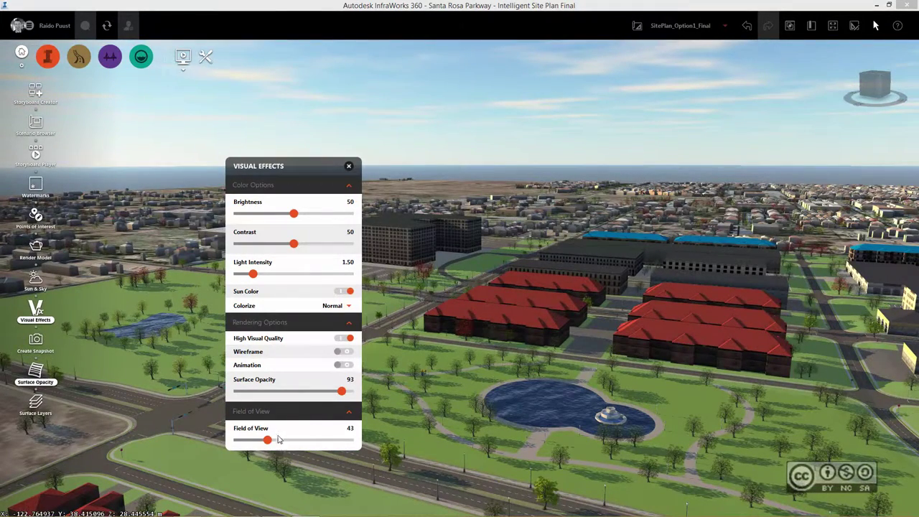
click(350, 391)
click(348, 166)
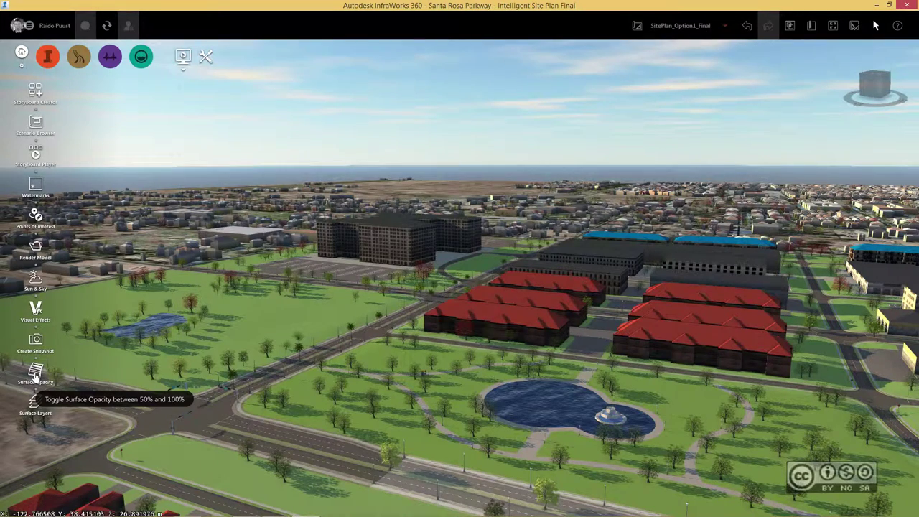
click(35, 373)
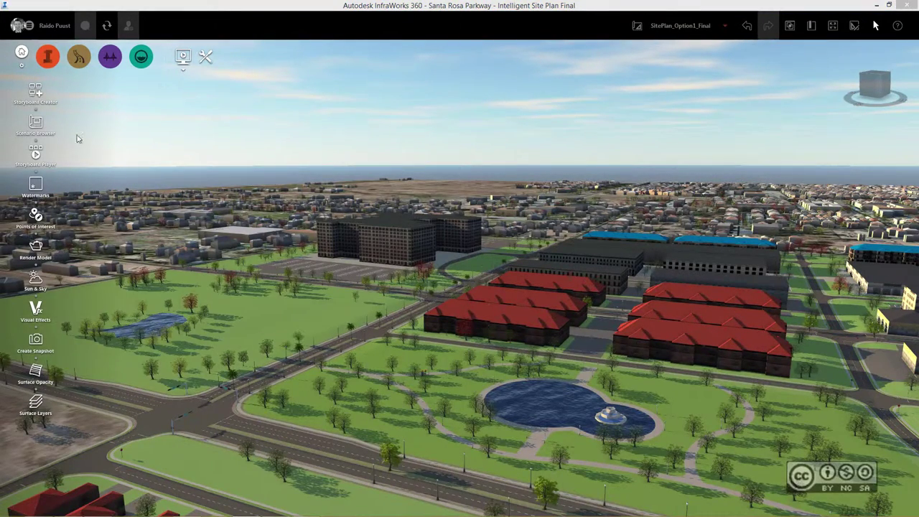
Reopen the storyboard panel and pick Site Fly 1 from the storyboard list.
click(36, 94)
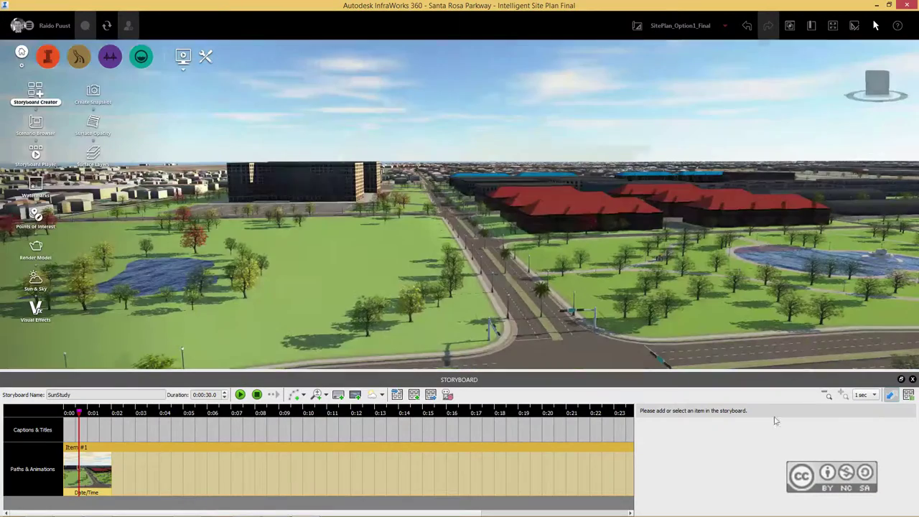
click(909, 394)
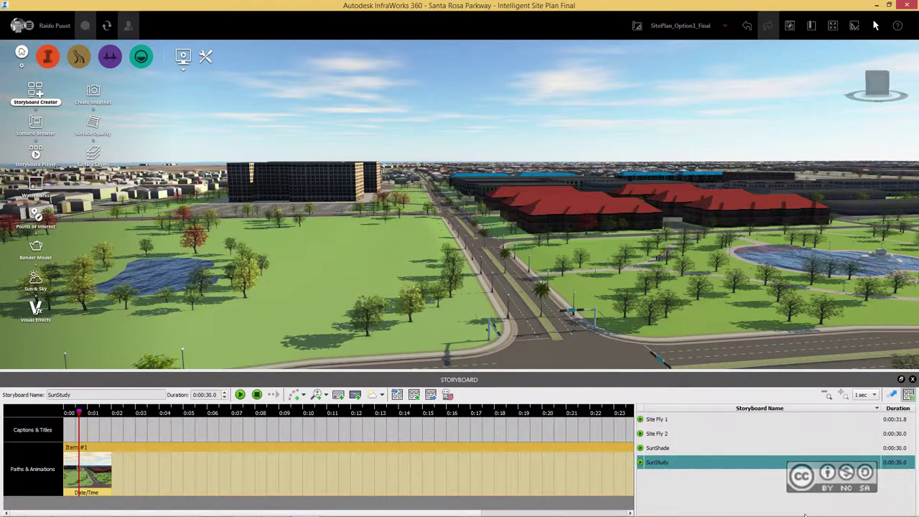
click(666, 422)
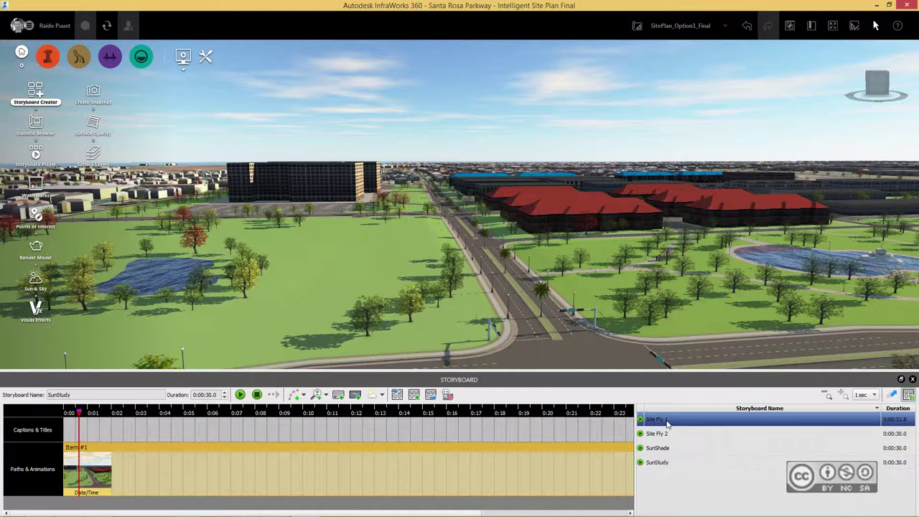
Load Site Fly 1 and play its 31.8-second fly-through.
double_click(666, 422)
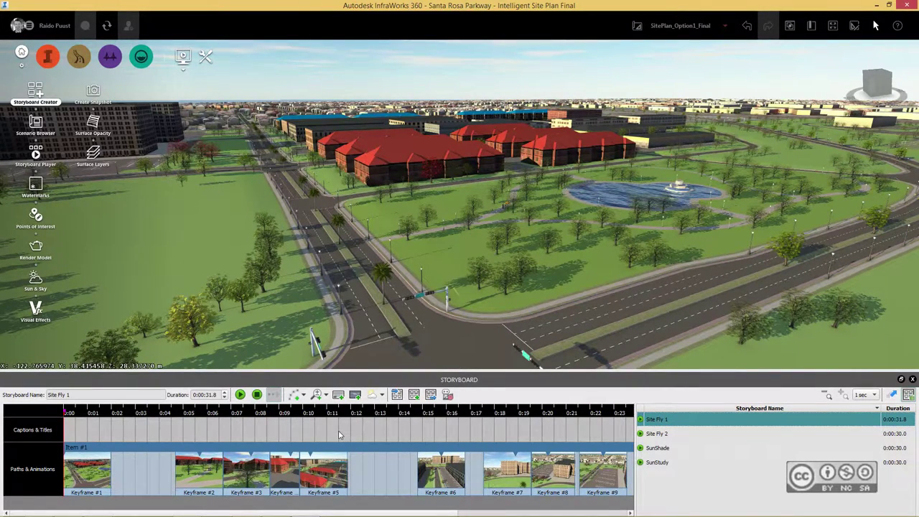
click(239, 395)
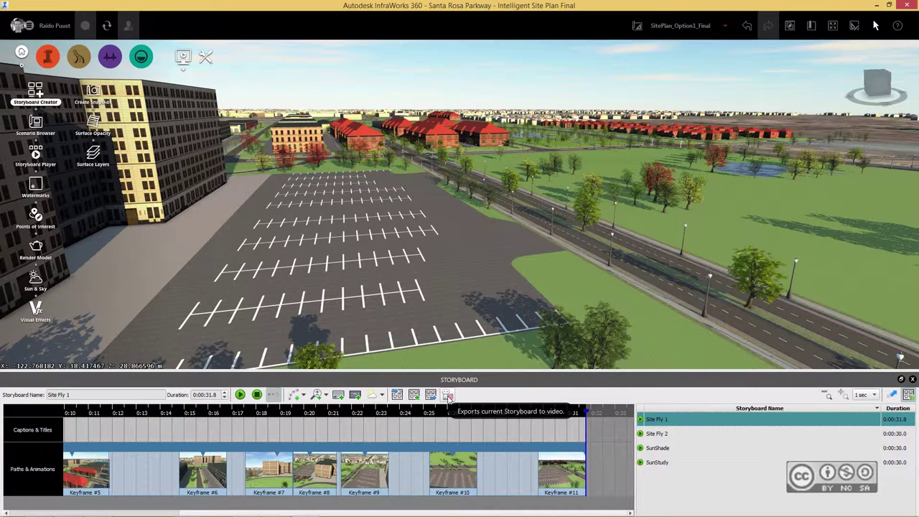
click(448, 395)
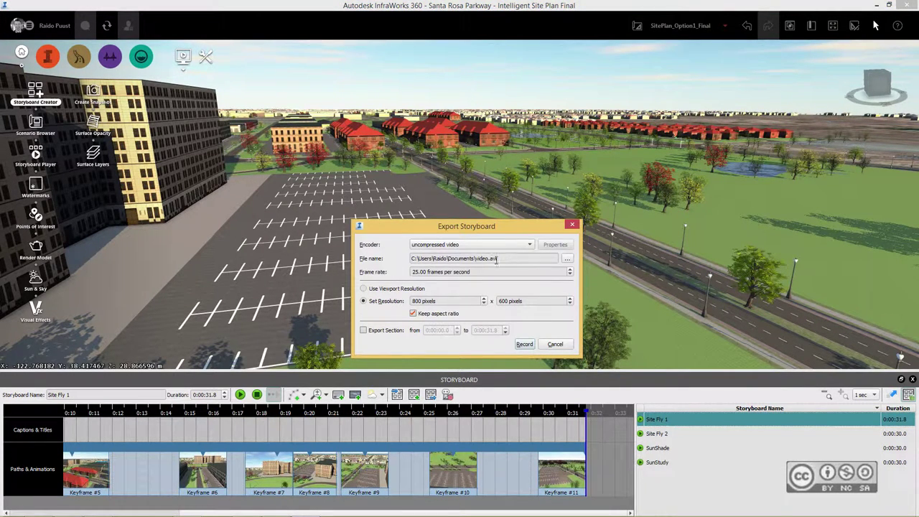
click(567, 259)
click(458, 450)
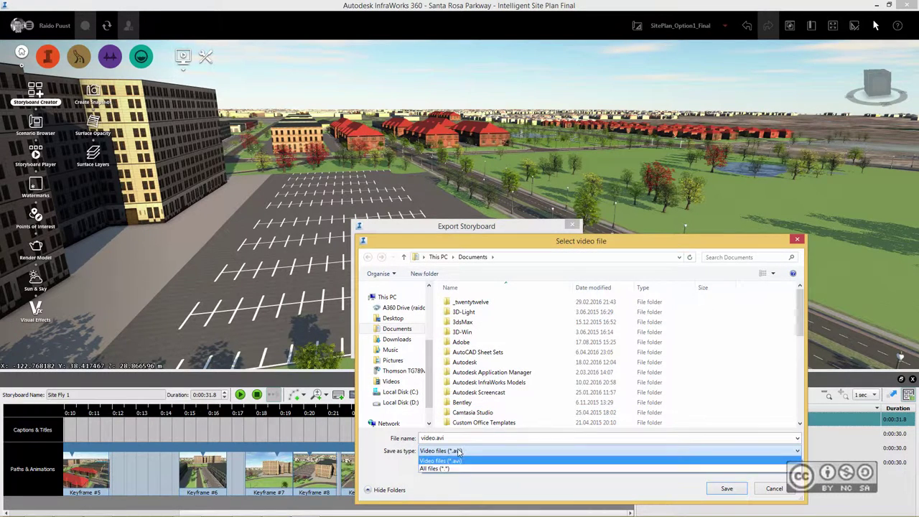
click(468, 460)
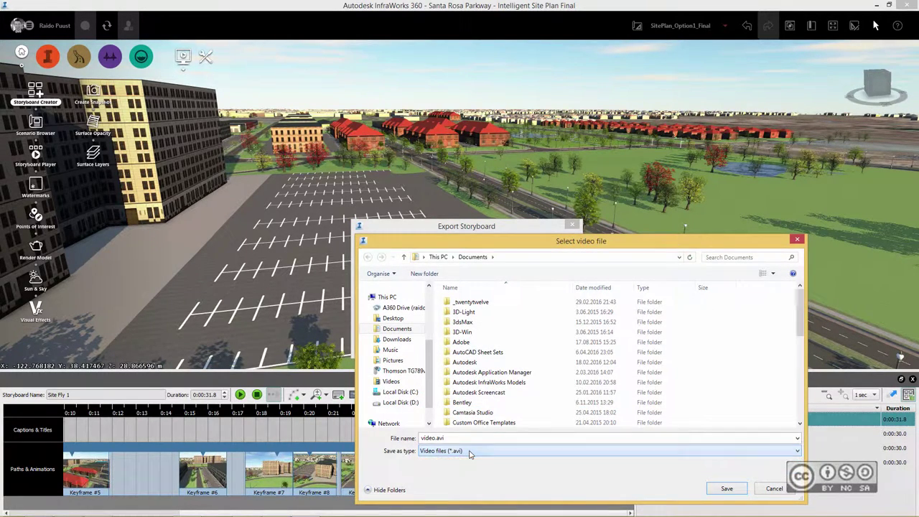
key(Return)
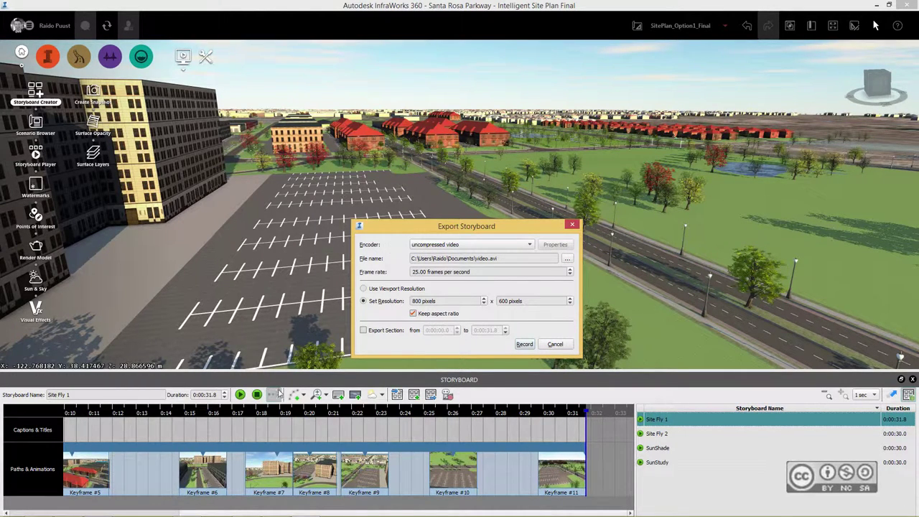
click(452, 246)
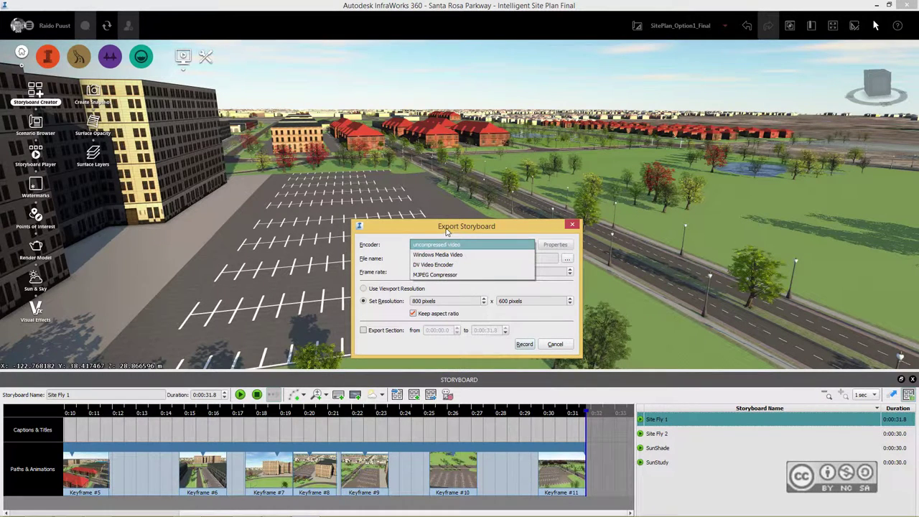
click(433, 229)
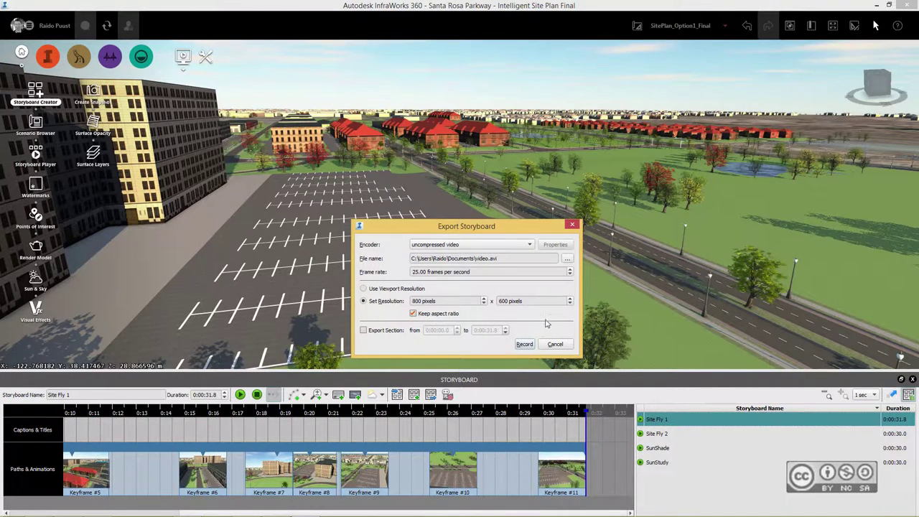
click(555, 343)
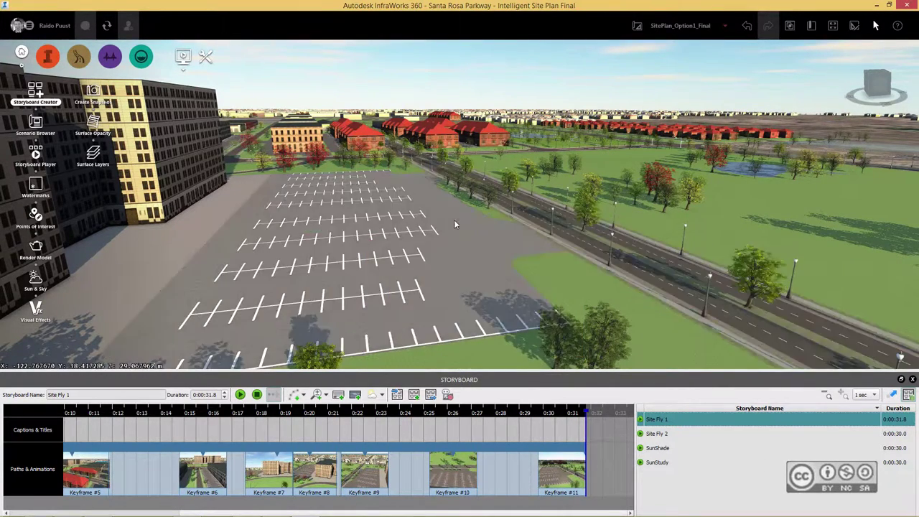
Close the storyboard panel and orbit out to a wider aerial view of the apartment blocks.
click(912, 380)
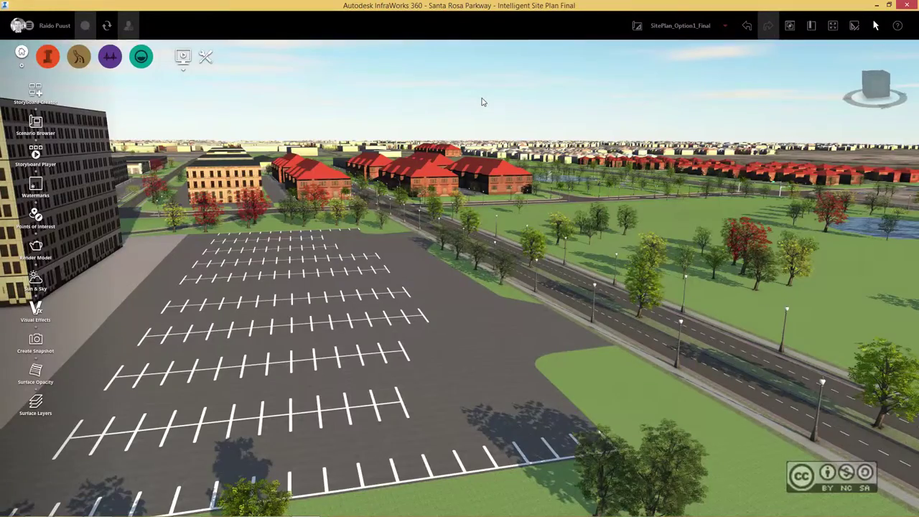
scroll(482, 102, up, 1)
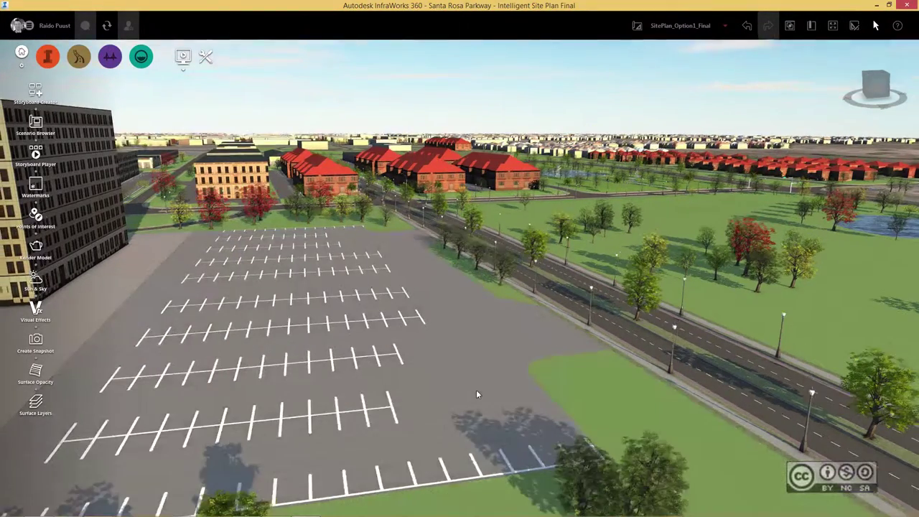
middle_drag(476, 392, 528, 299)
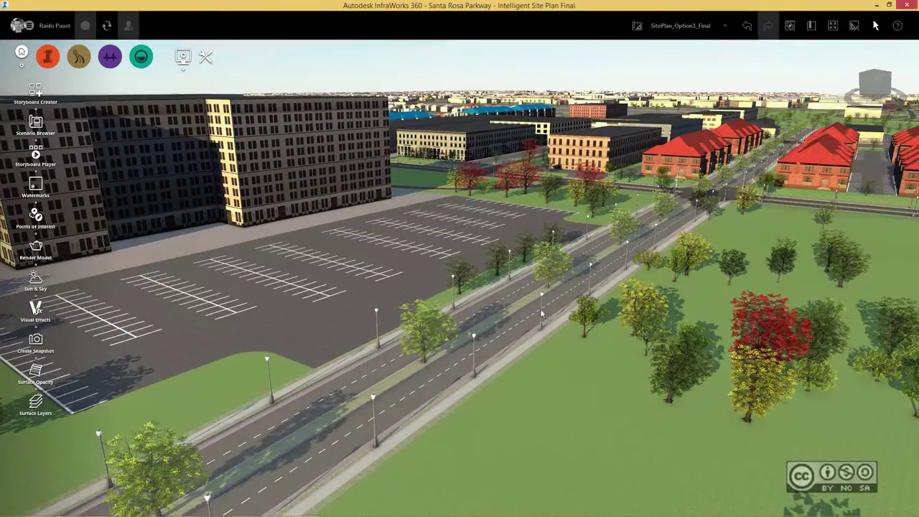
scroll(474, 144, down, 3)
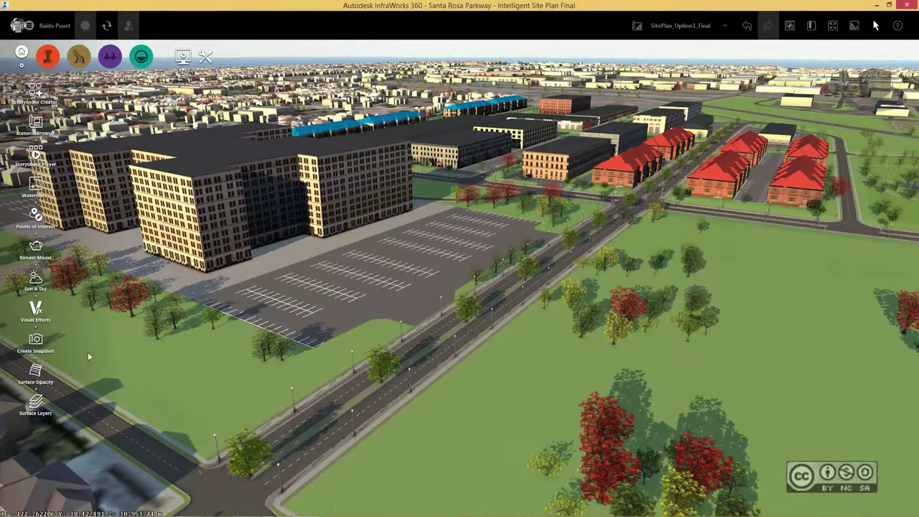
Create a new Desktop folder named pics as the snapshot save location.
click(36, 341)
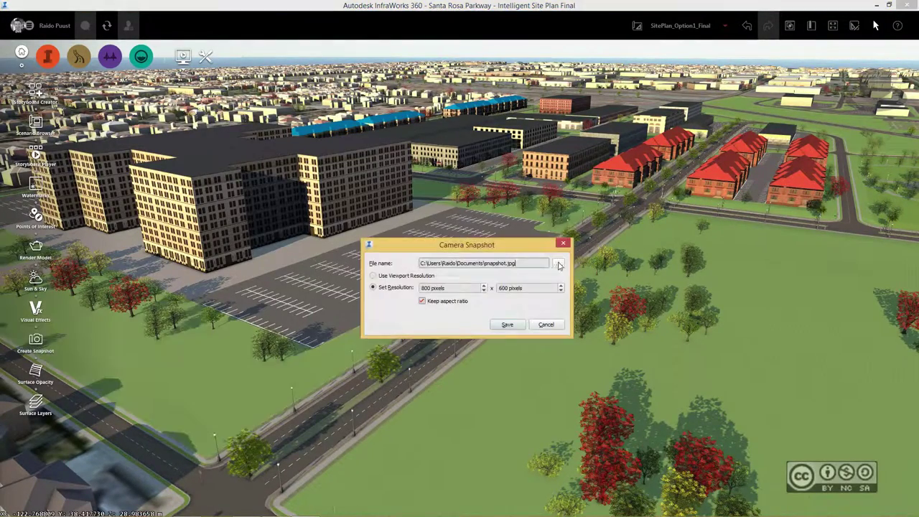
click(564, 267)
right_click(480, 362)
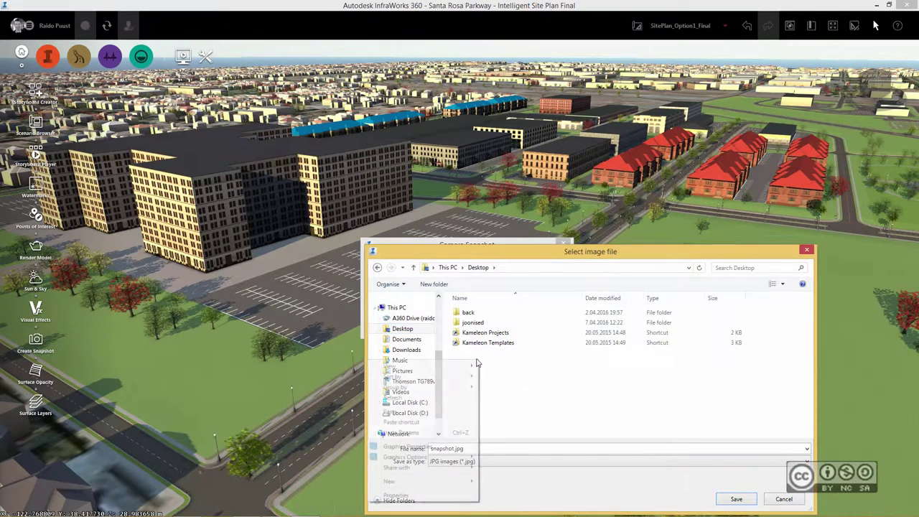
click(491, 405)
text(pics)
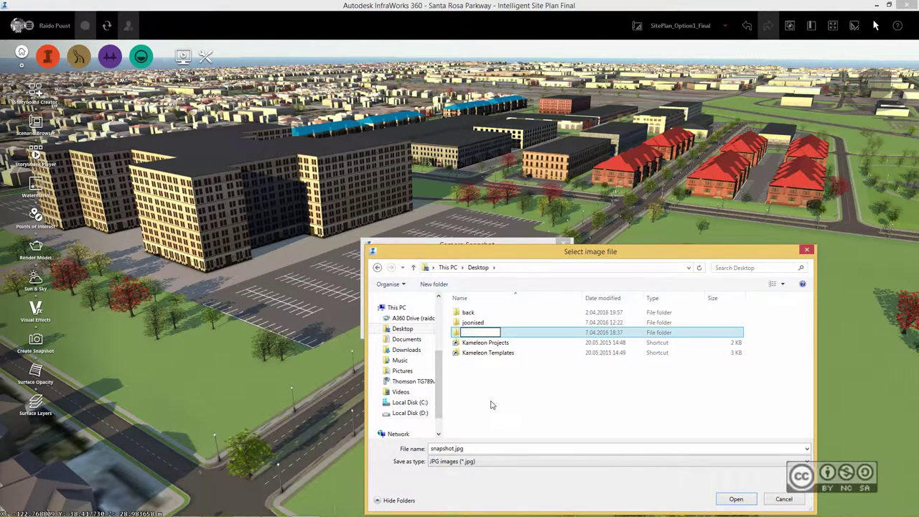
key(Return)
key(Return)
Save a 1920 × 1440 snapshot as viewpoint1_1.jpg in the pics folder.
double_click(447, 448)
text(viewpoint1_1)
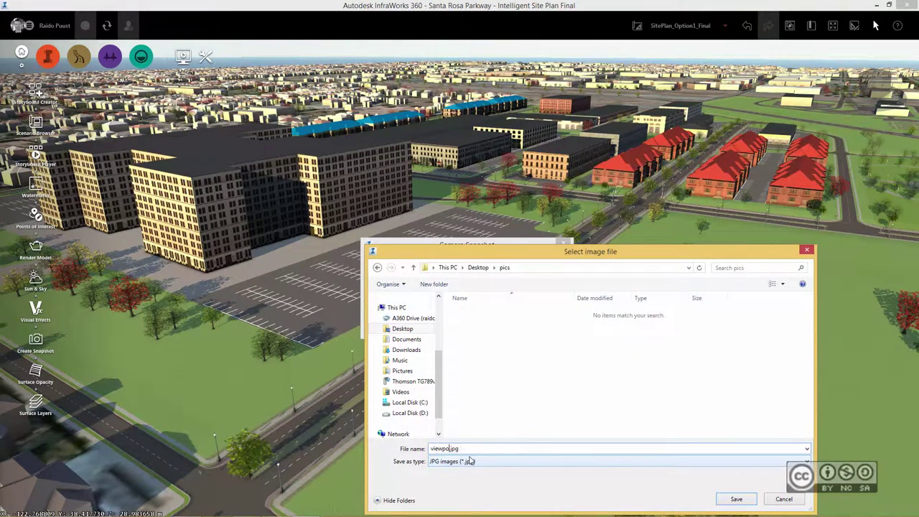
click(736, 499)
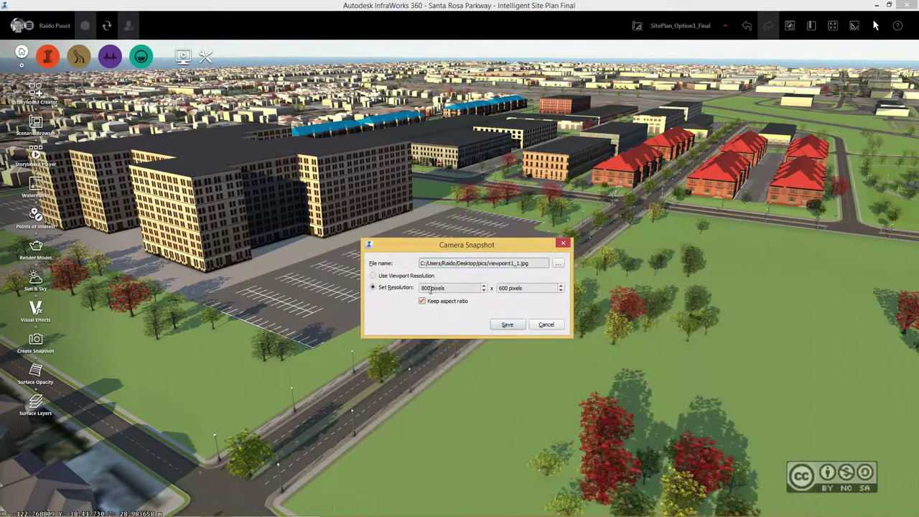
click(507, 325)
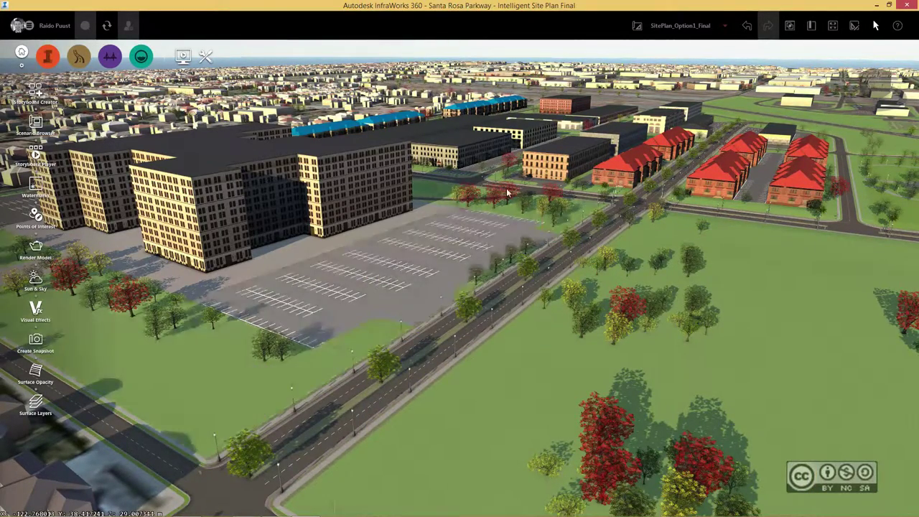
Switch the proposal to master, showing bare terrain with scattered trees.
click(726, 27)
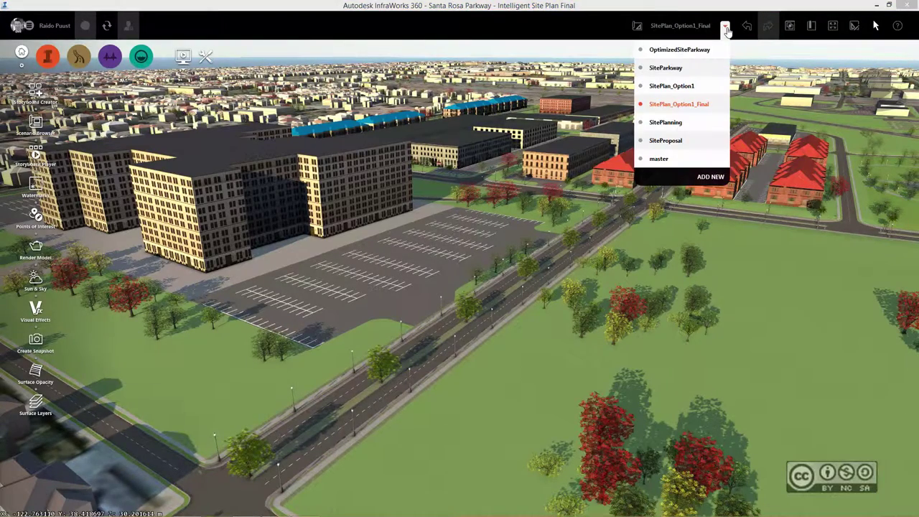
click(658, 158)
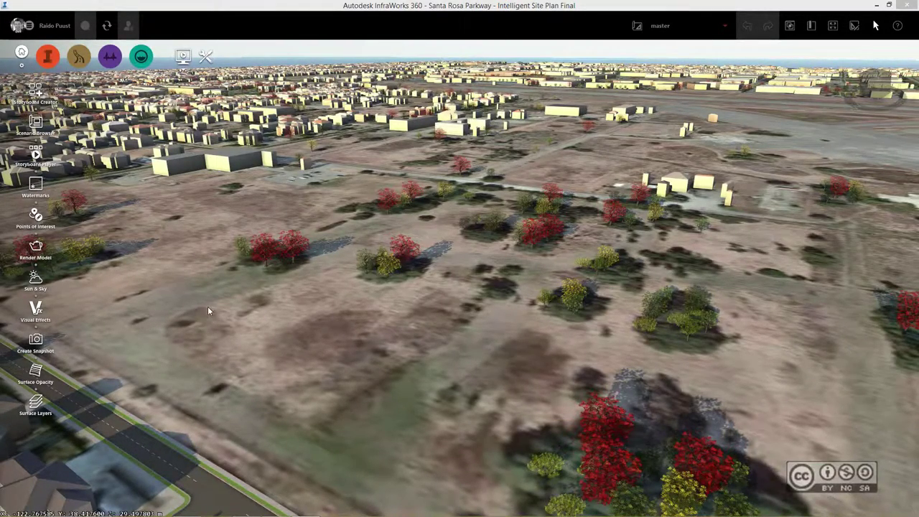
Save the master view snapshot as viewpoint1_2.jpg, then open the pics folder.
click(35, 340)
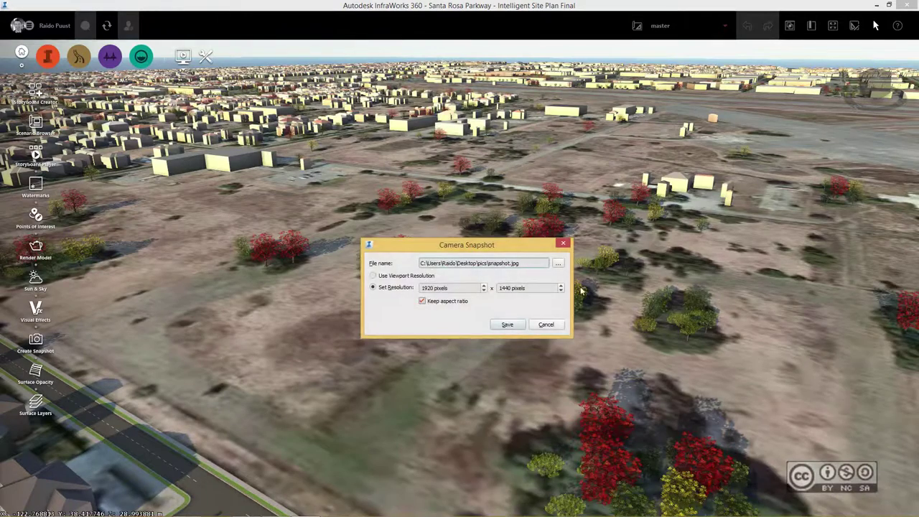
click(558, 263)
click(464, 449)
key(BackSpace)
text(2)
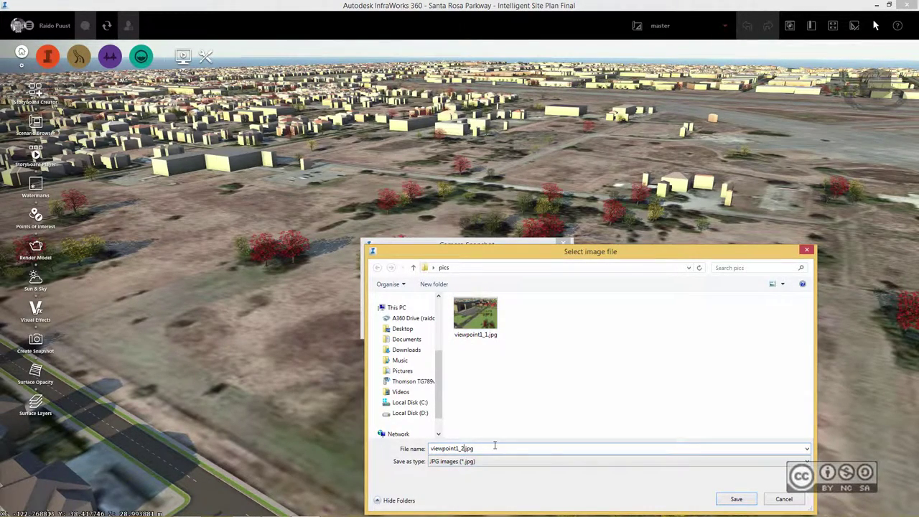
click(736, 499)
click(507, 322)
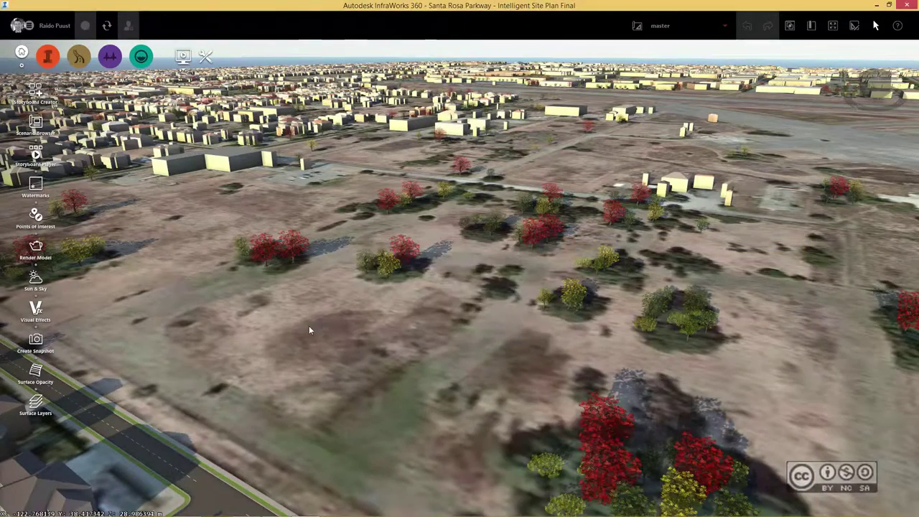
click(360, 507)
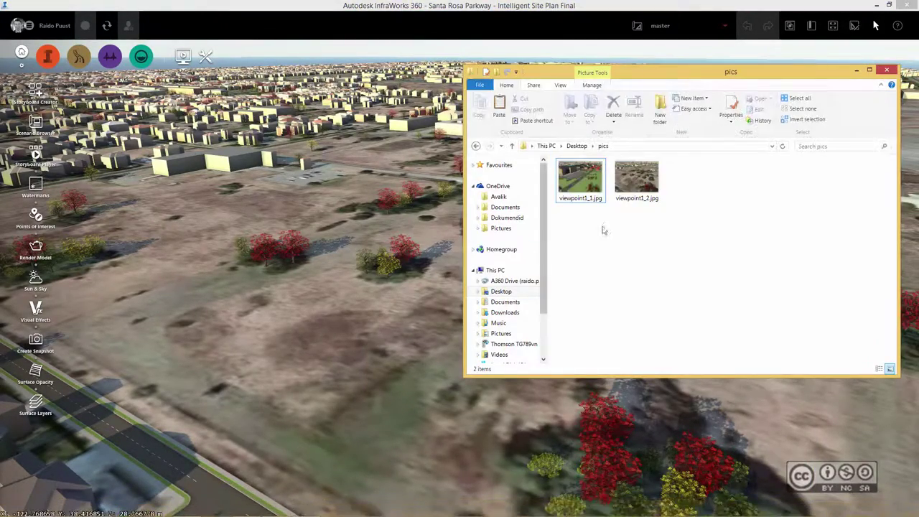
Open viewpoint1_2.jpg in Photo Viewer and flip back and forth with viewpoint1_1.jpg.
double_click(637, 178)
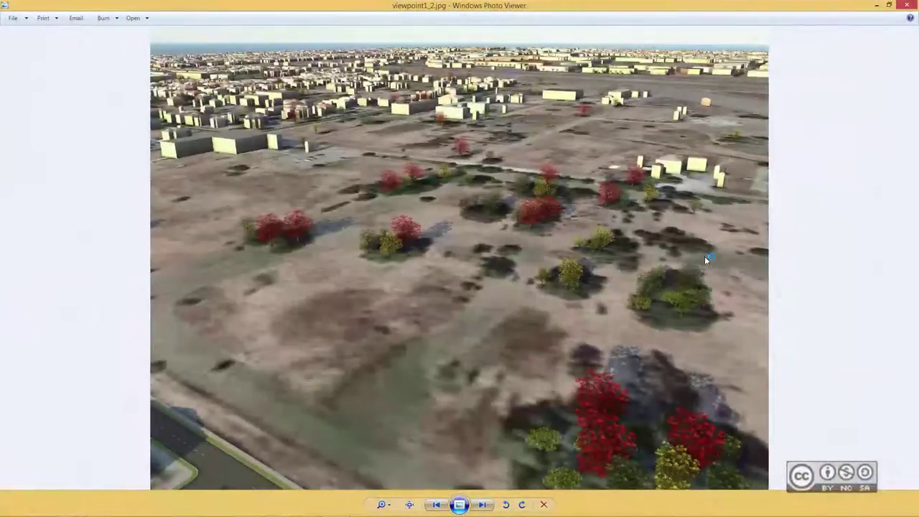
key(Left)
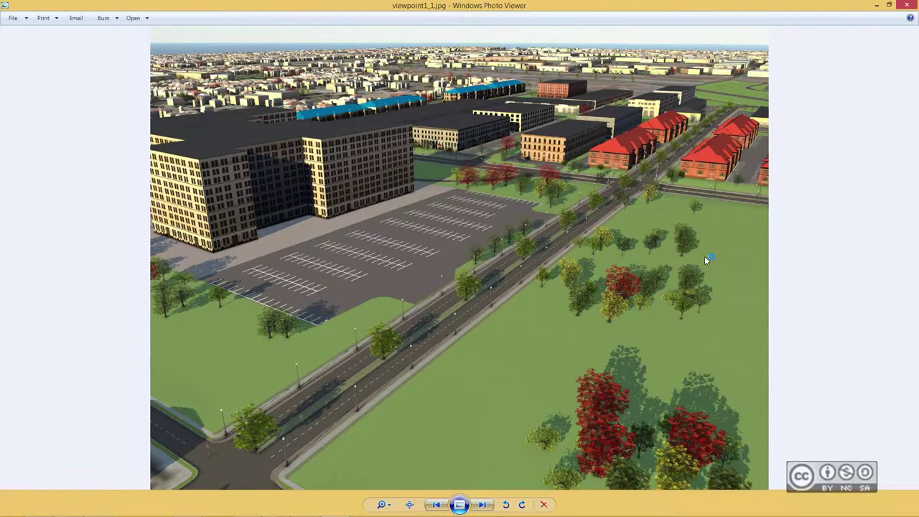
key(Right)
key(Left)
key(Right)
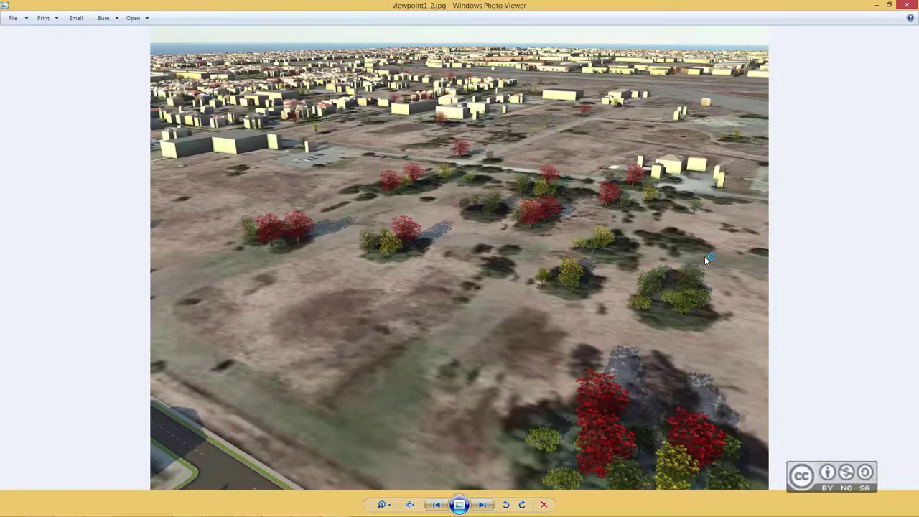